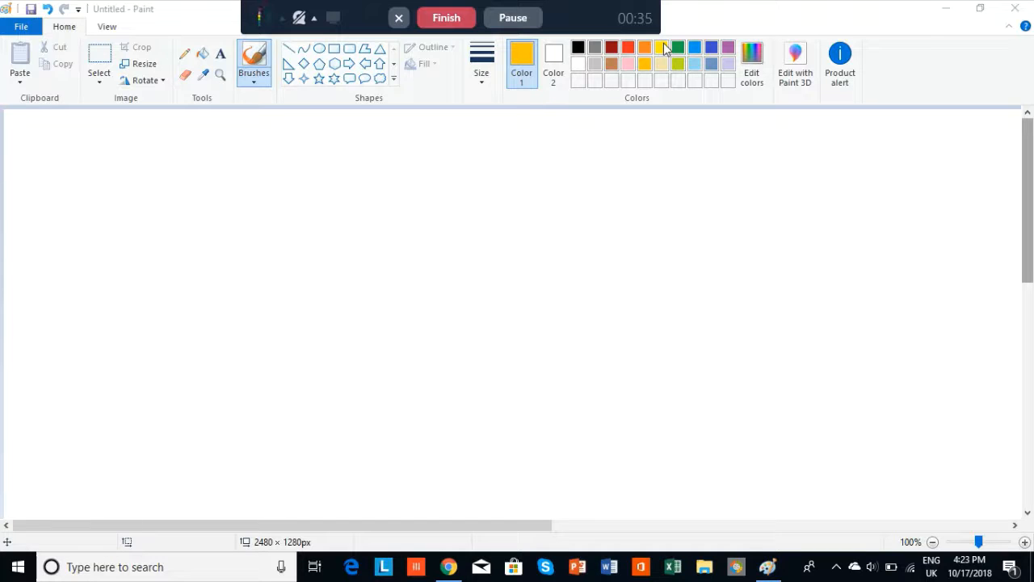
- Outline the bird's elongated body in yellow with the brush, adding a narrow tail slanting up from its rear end
click(663, 50)
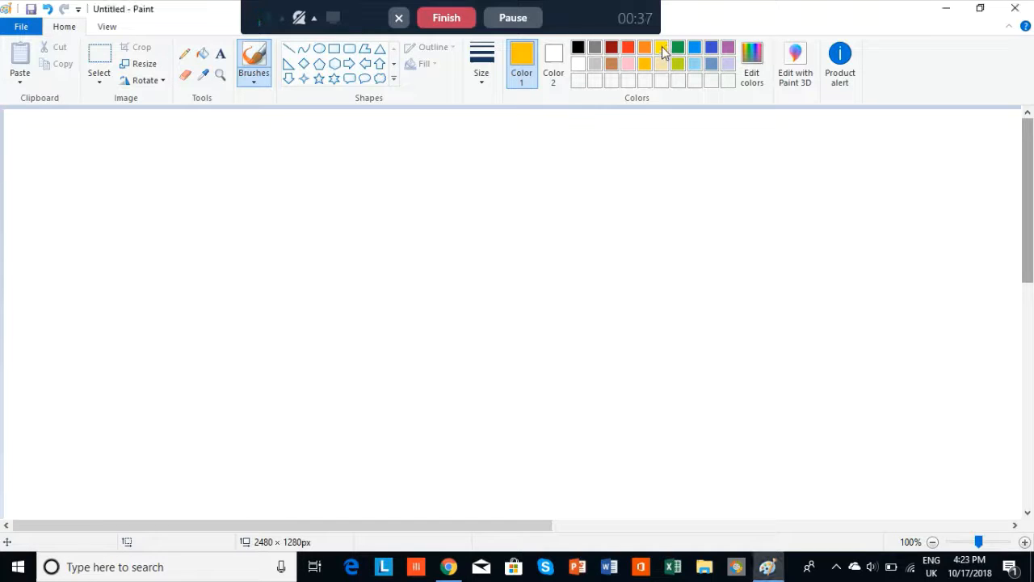
click(663, 50)
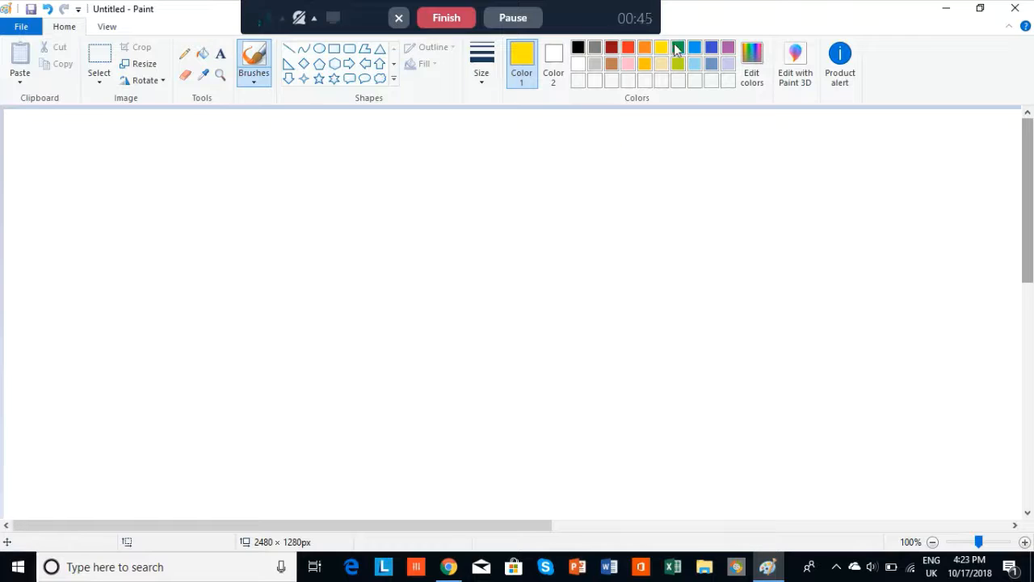
click(399, 376)
mouse_move(499, 217)
mouse_down()
mouse_move(306, 269)
mouse_move(338, 317)
mouse_move(468, 321)
mouse_move(536, 236)
mouse_up()
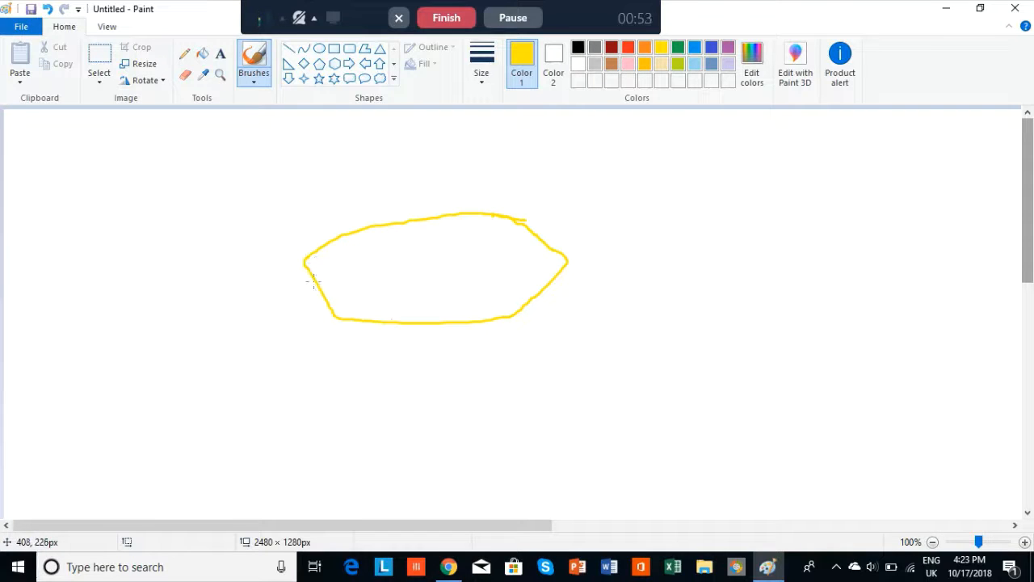
mouse_move(321, 292)
mouse_down()
mouse_move(250, 230)
mouse_move(233, 186)
mouse_move(324, 250)
mouse_up()
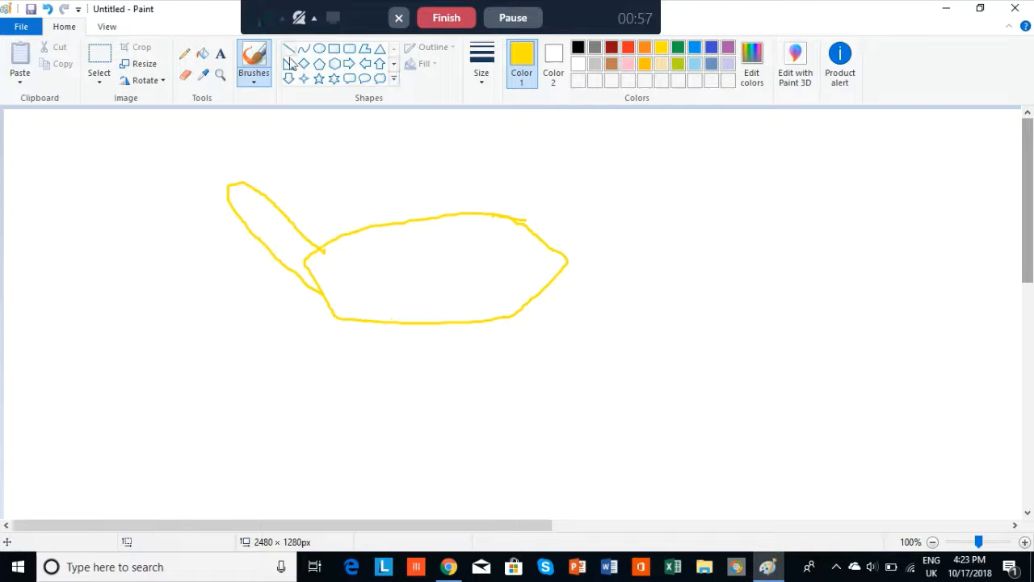
- Fill the bird's body and tail outlines with yellow
click(203, 54)
click(411, 269)
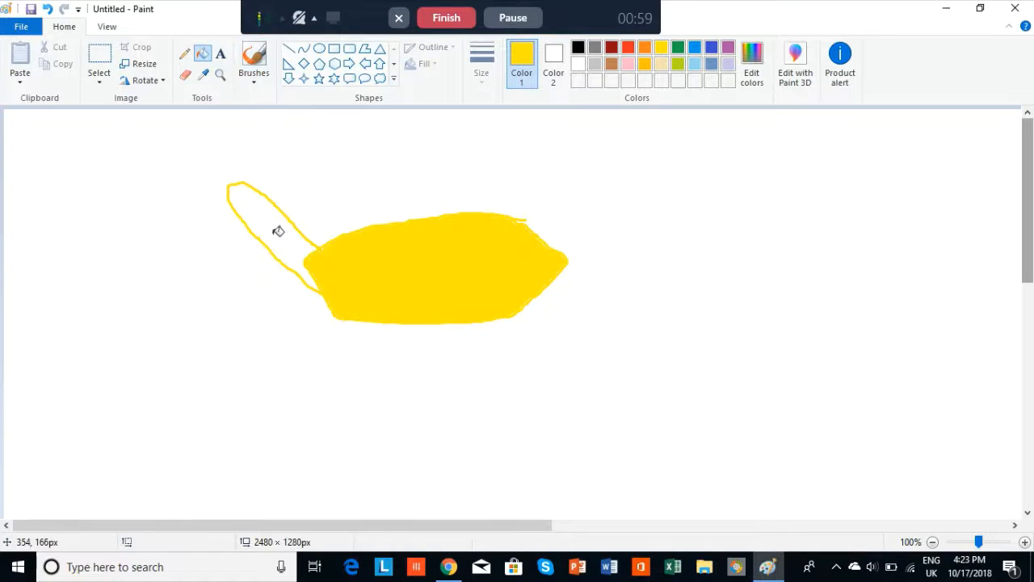
click(275, 228)
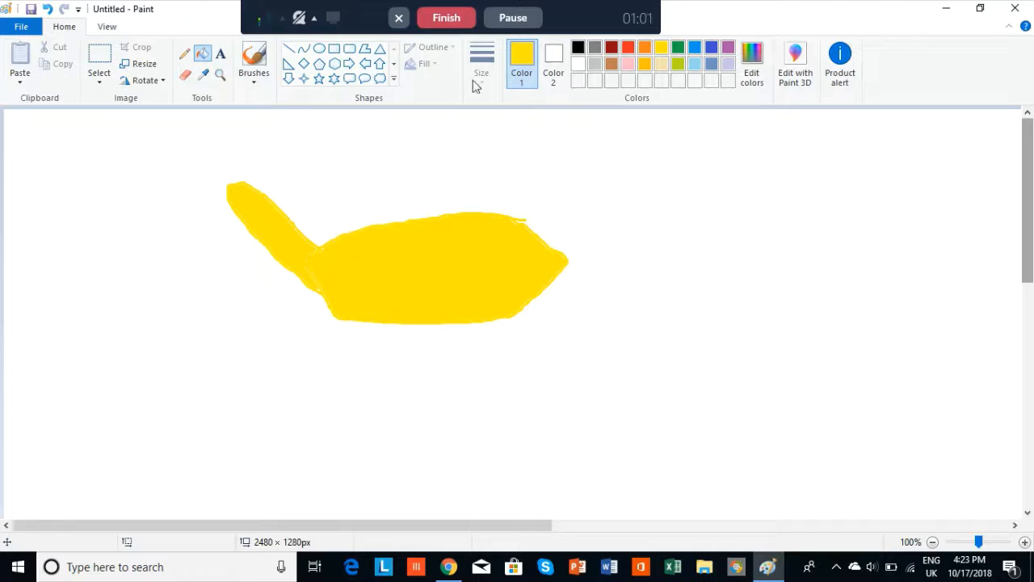
- Draw a rounded head outline joined to the body's front end and fill it with yellow
click(254, 59)
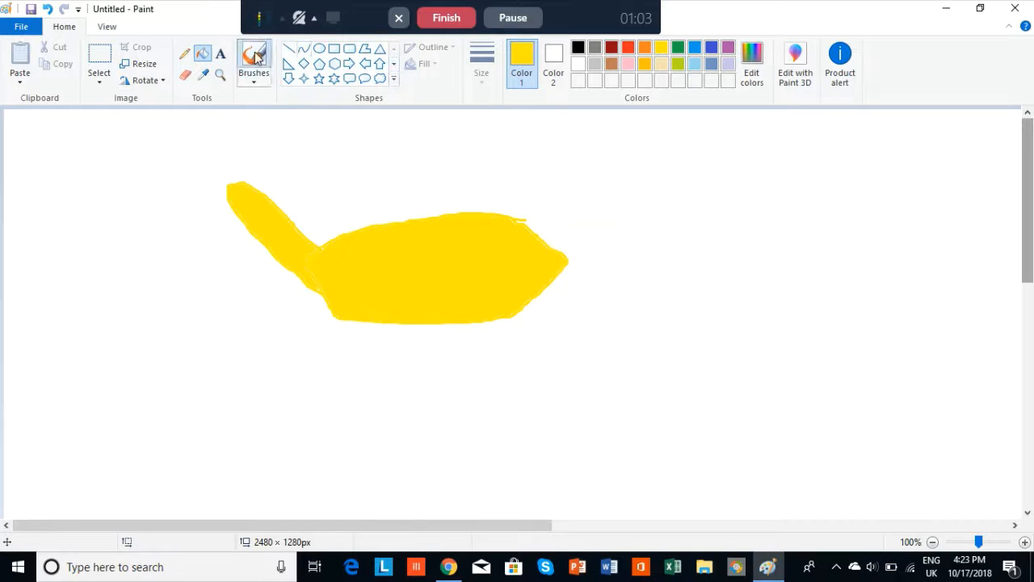
mouse_move(590, 160)
mouse_down()
mouse_move(517, 236)
mouse_move(612, 276)
mouse_move(655, 242)
mouse_move(631, 168)
mouse_move(597, 169)
mouse_up()
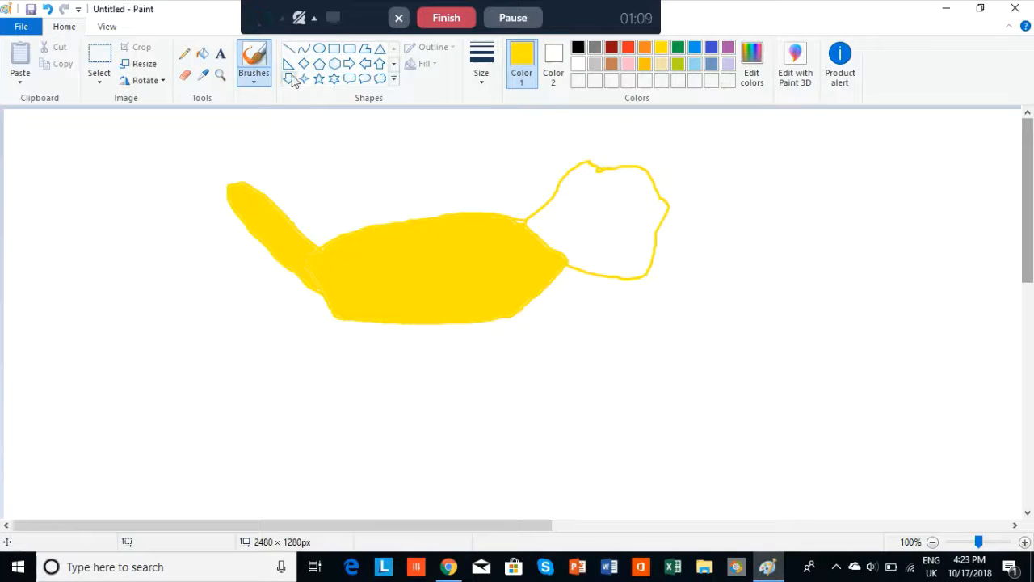
click(202, 54)
click(605, 193)
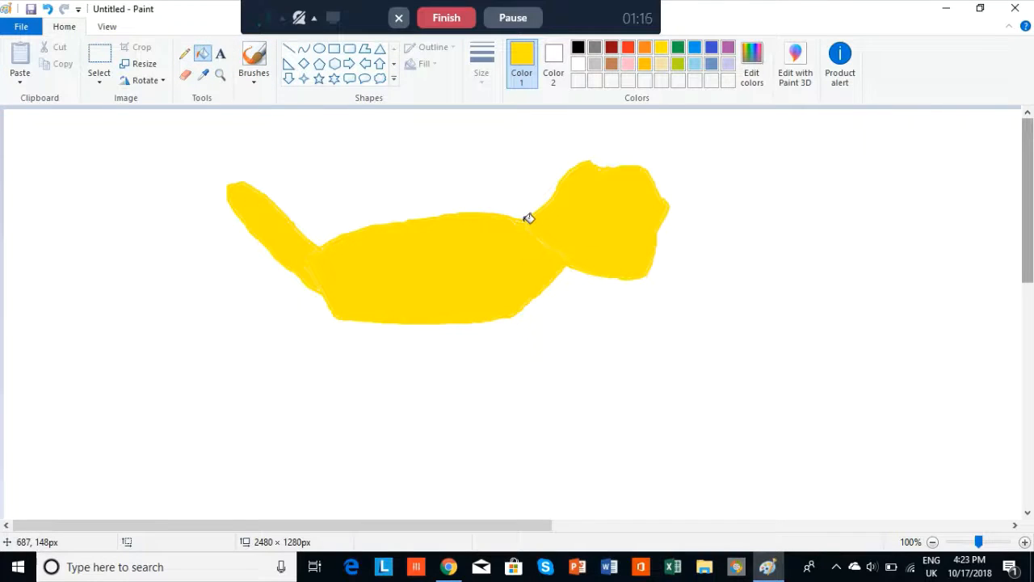
- Brush a gold rear leg down from the body's underside, ending in a foot with three spread toes
click(644, 64)
click(254, 61)
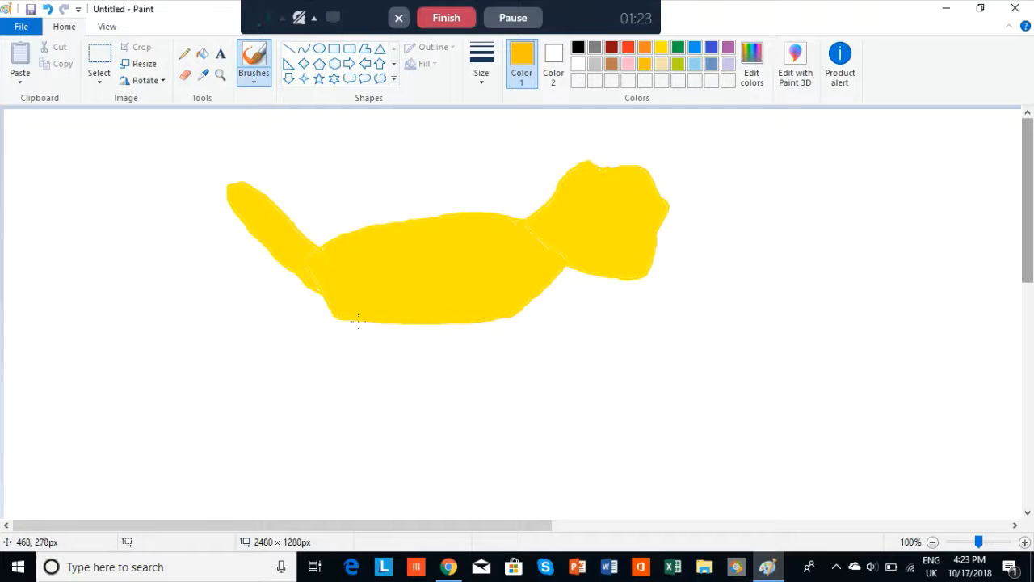
drag(358, 322, 343, 517)
drag(342, 457, 295, 517)
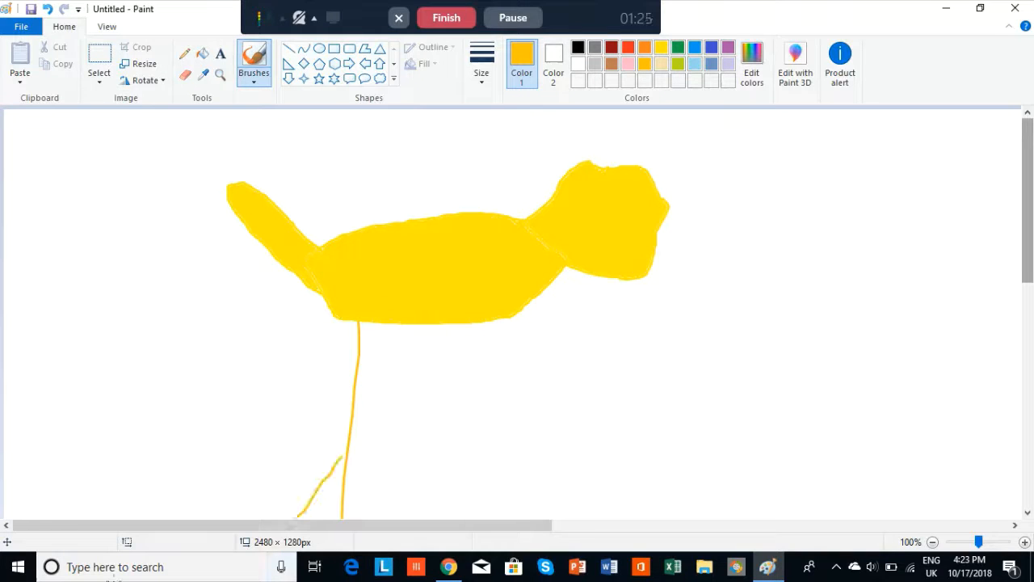
mouse_move(350, 455)
mouse_down()
mouse_move(402, 539)
mouse_move(390, 517)
mouse_up()
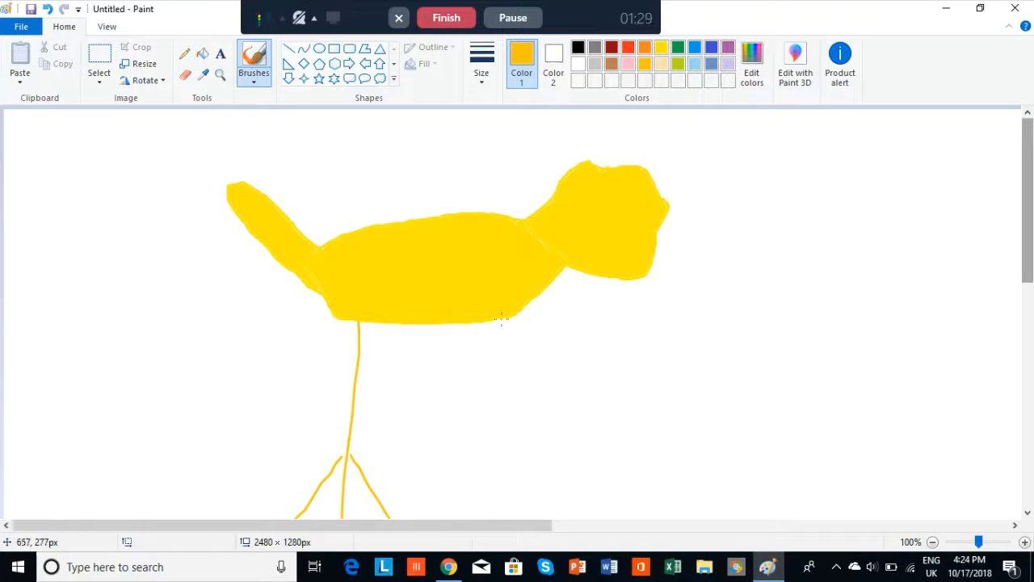
- Brush a matching gold front leg below the body's chest, with three spread toes
drag(500, 320, 517, 576)
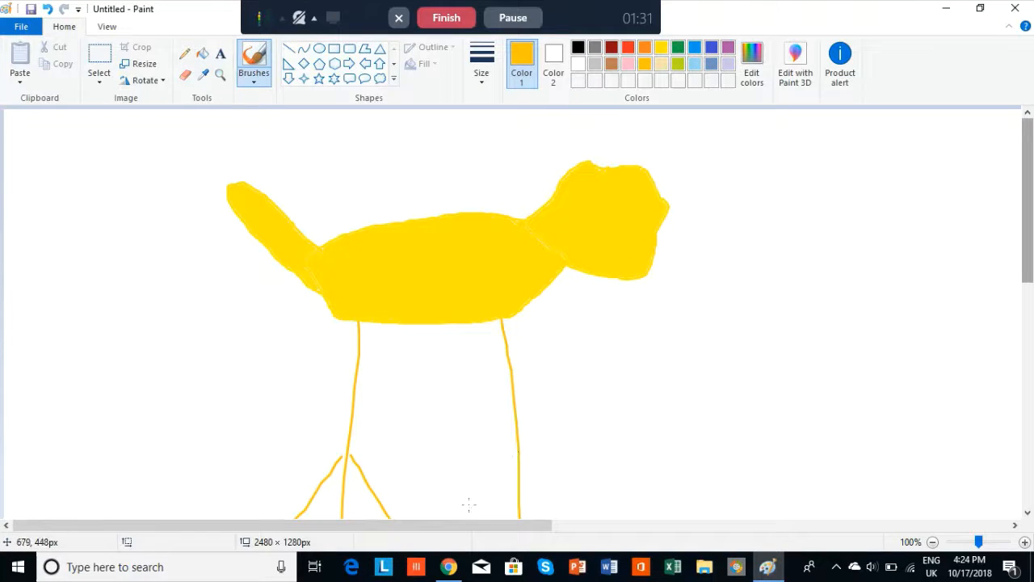
drag(517, 450, 460, 522)
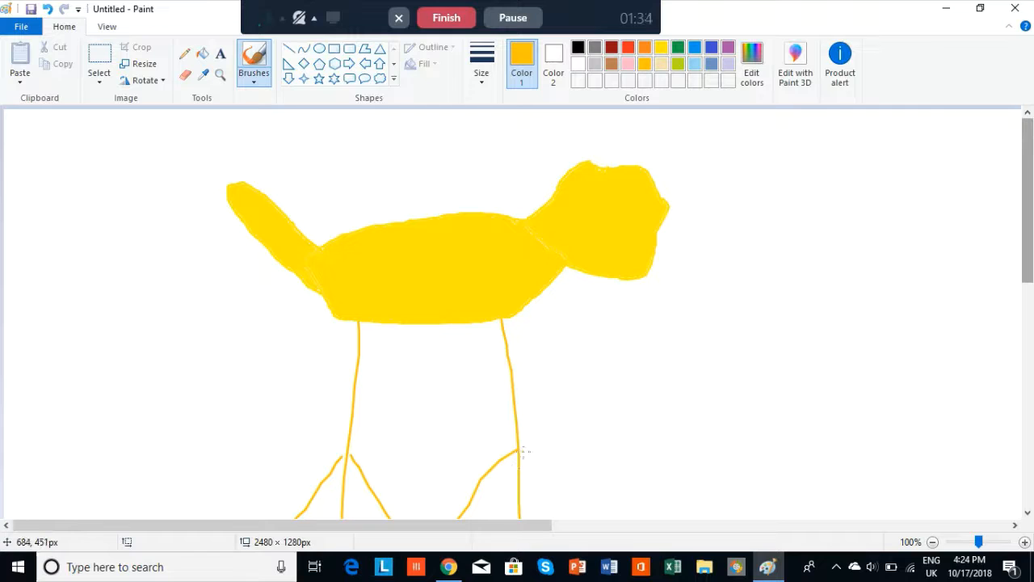
drag(520, 450, 559, 524)
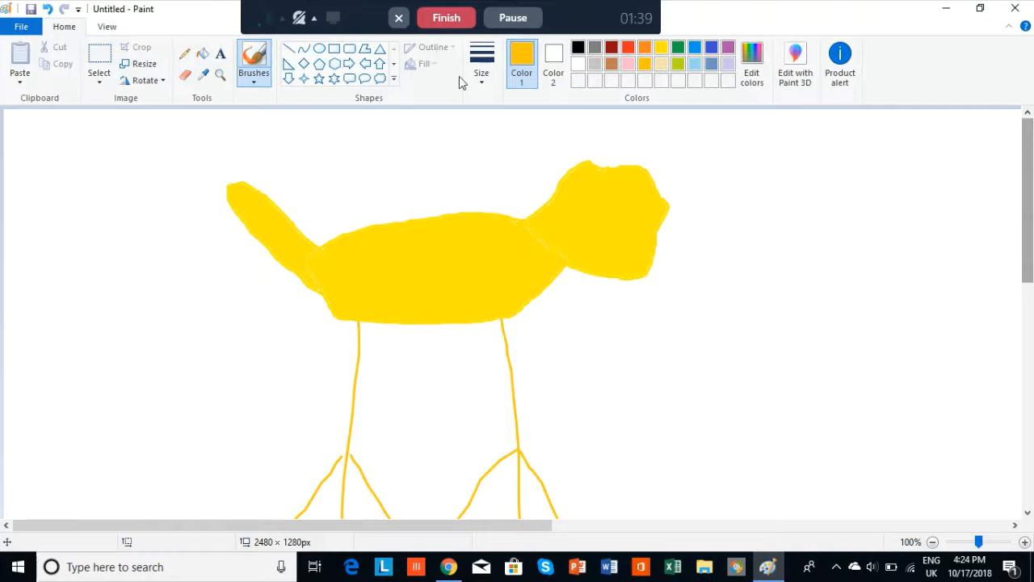
- Spray a white eye on the upper part of the head with the airbrush and dot a black pupil in it
click(580, 66)
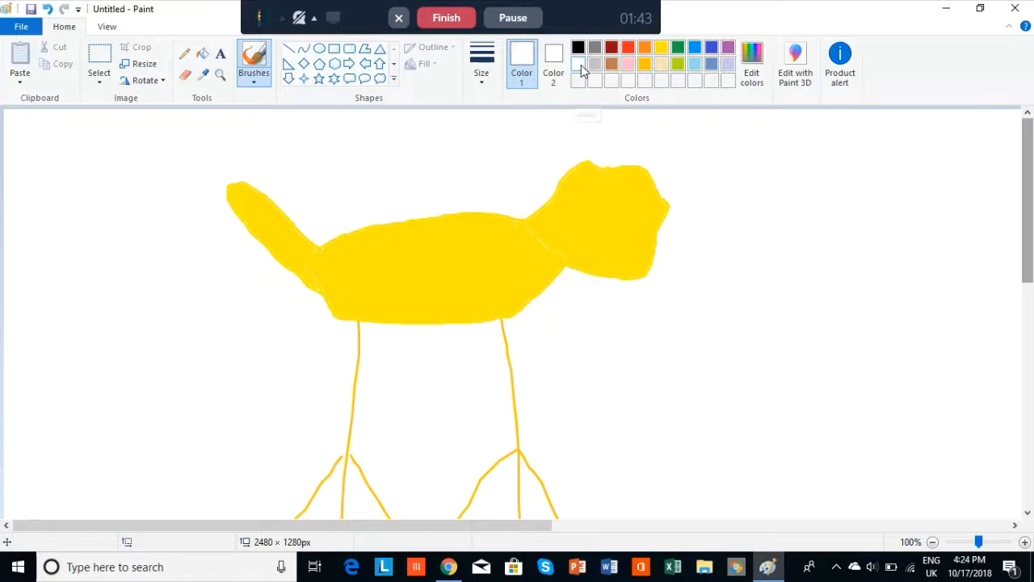
click(260, 73)
click(342, 104)
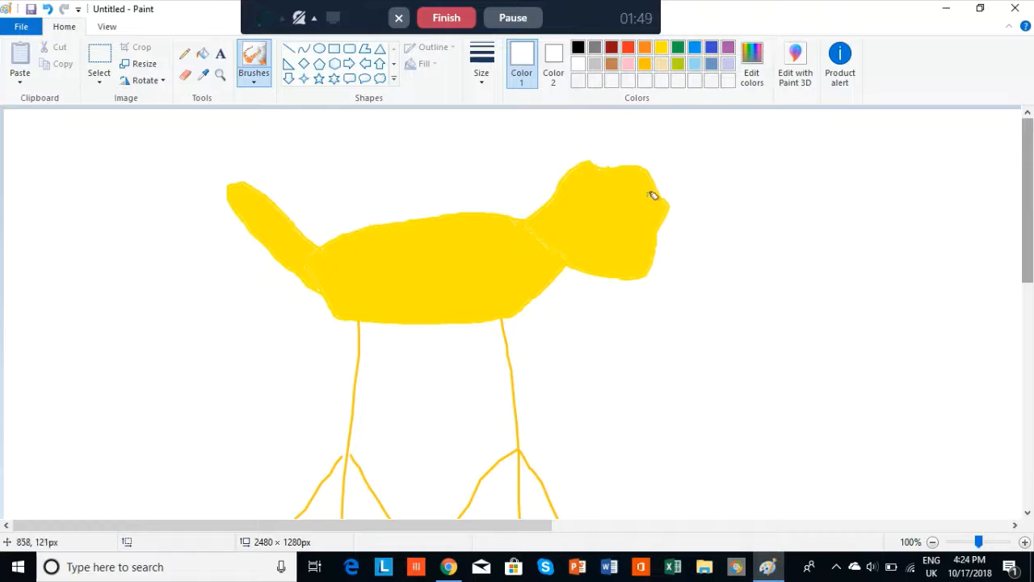
mouse_move(653, 193)
mouse_down()
mouse_move(651, 204)
mouse_move(648, 189)
mouse_move(621, 189)
mouse_move(622, 201)
mouse_up()
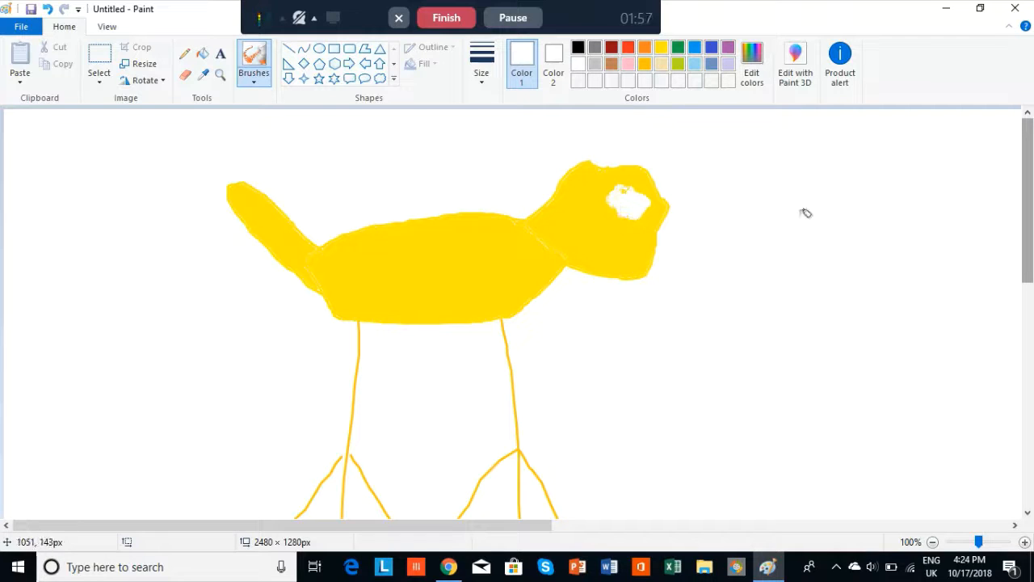
click(579, 48)
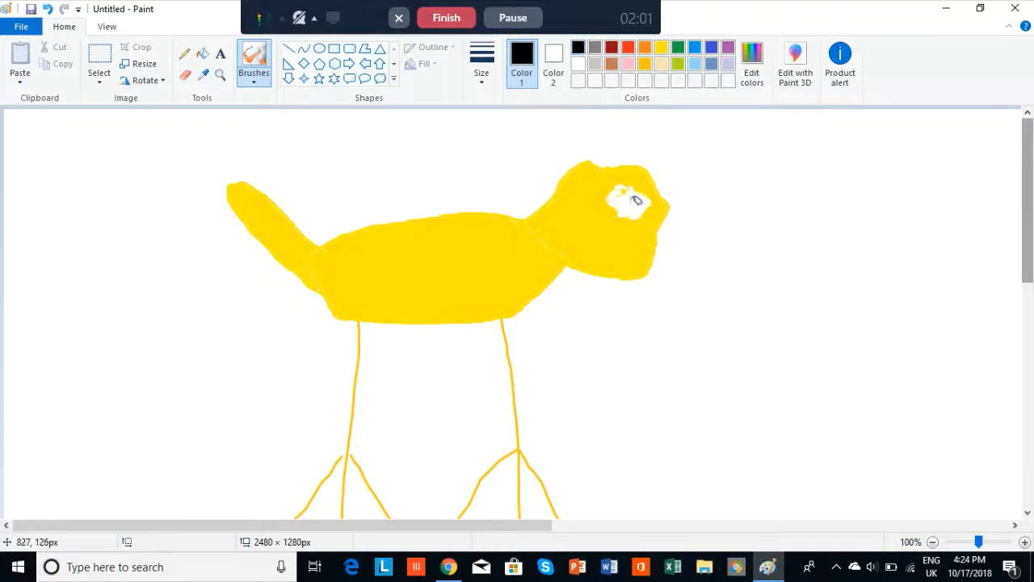
click(631, 204)
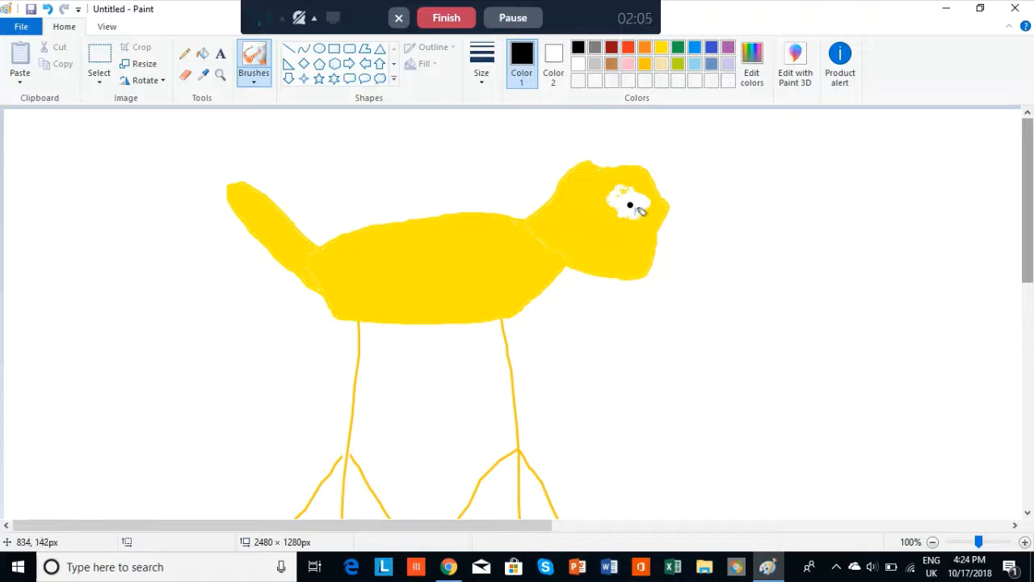
- Draw a thick black slanted mouth line across the lower head with the first calligraphy brush
click(254, 80)
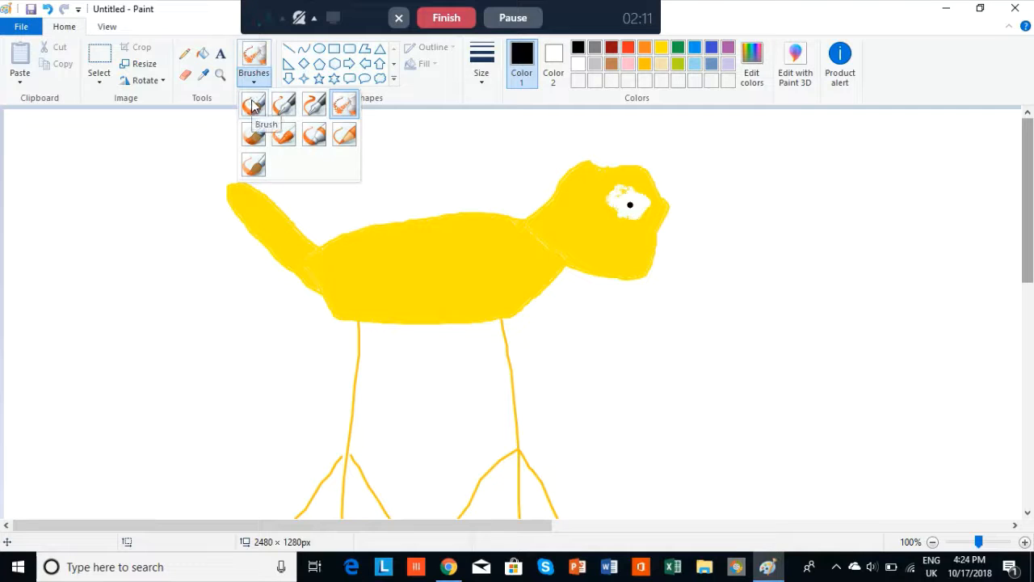
click(285, 104)
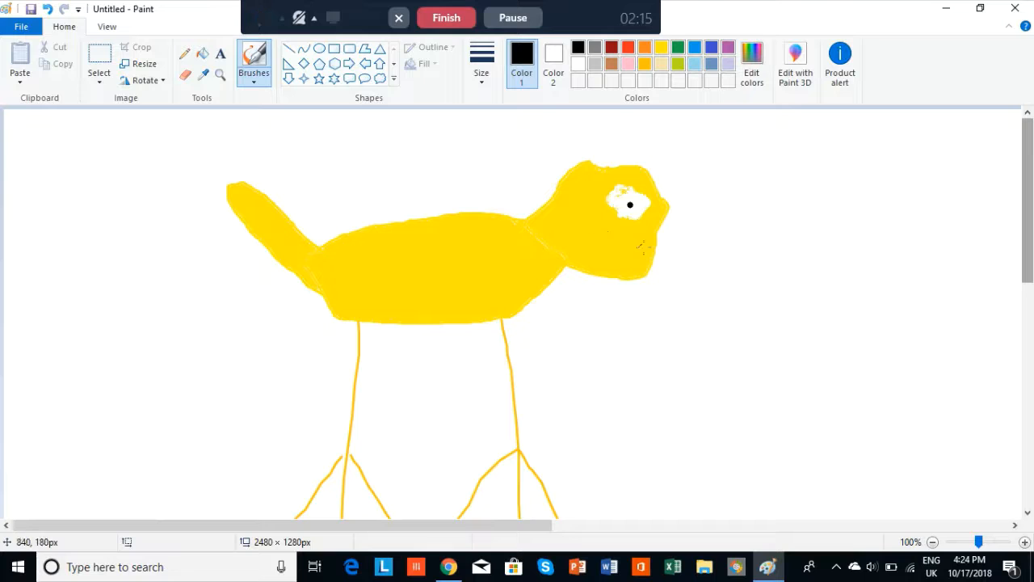
drag(655, 255, 587, 227)
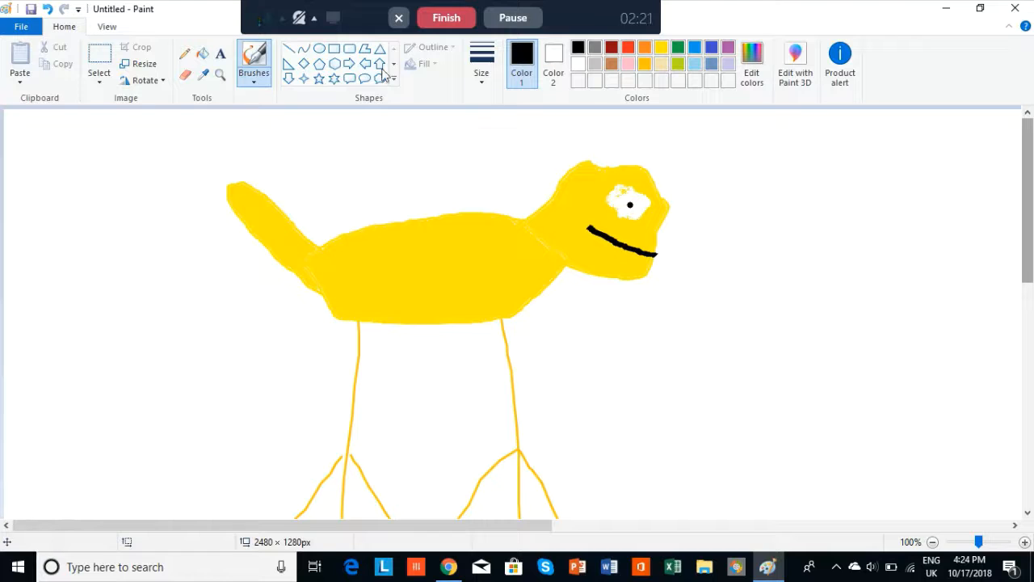
- Outline a long, thin pointed beak in gold from the front of the head with the plain brush, and fill it with gold
click(256, 78)
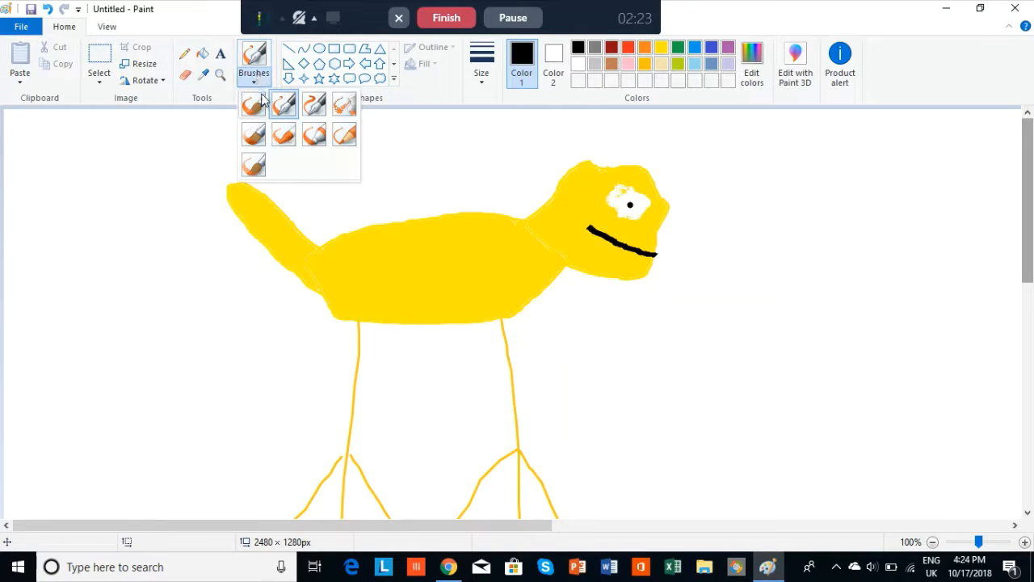
click(254, 104)
click(644, 63)
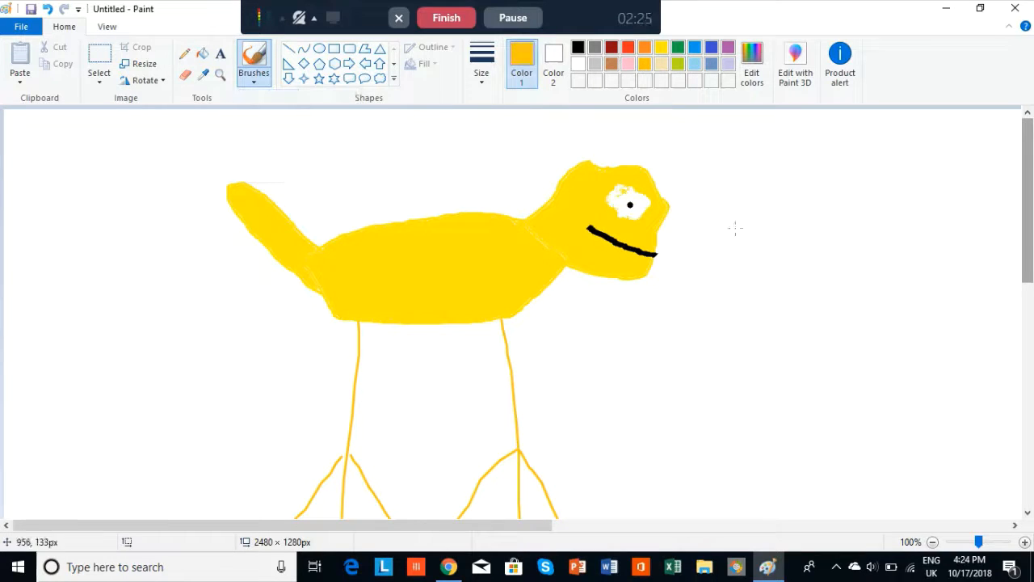
mouse_move(663, 221)
mouse_down()
mouse_move(977, 324)
mouse_move(806, 291)
mouse_move(752, 293)
mouse_move(665, 242)
mouse_up()
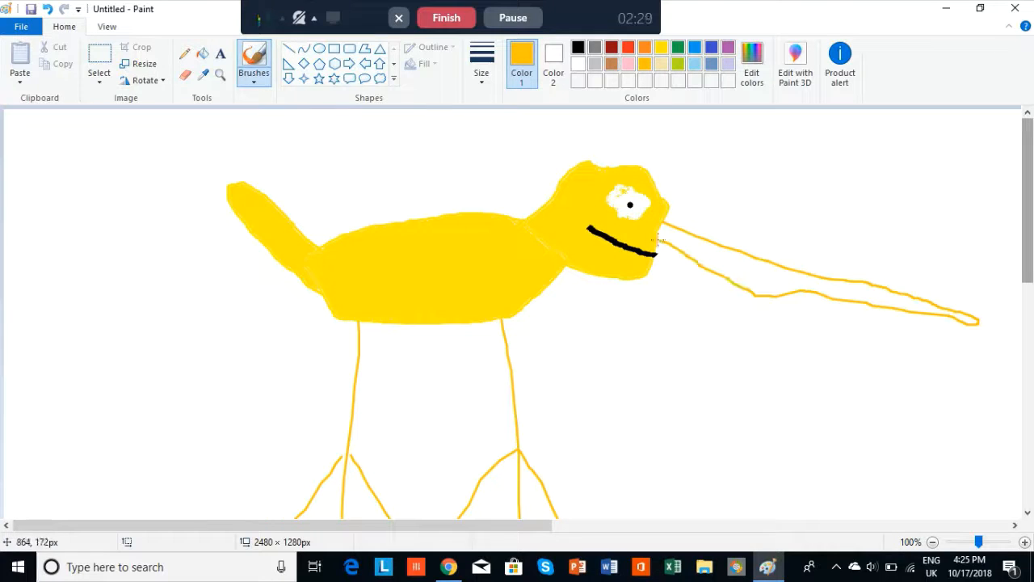
click(202, 54)
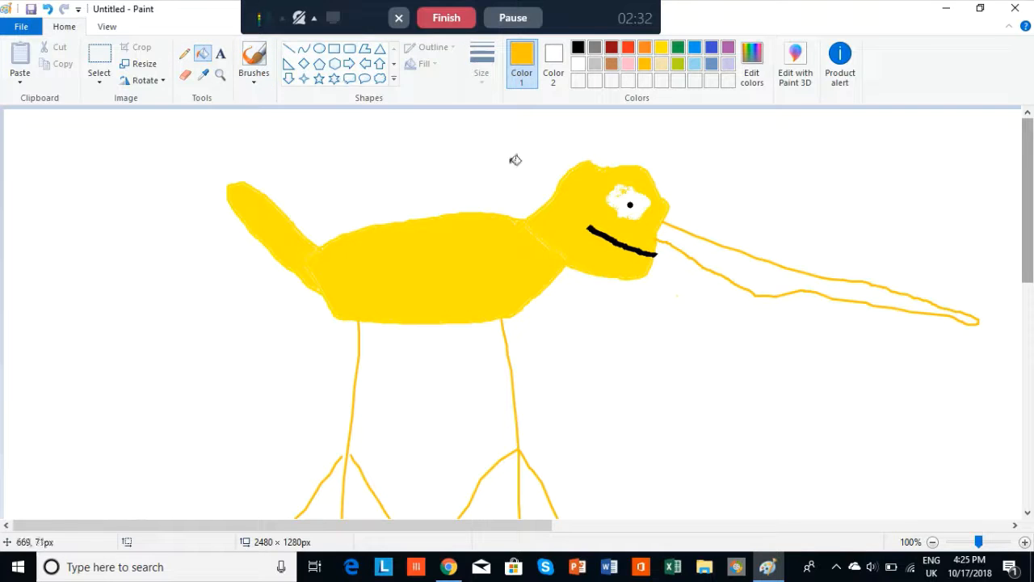
click(772, 278)
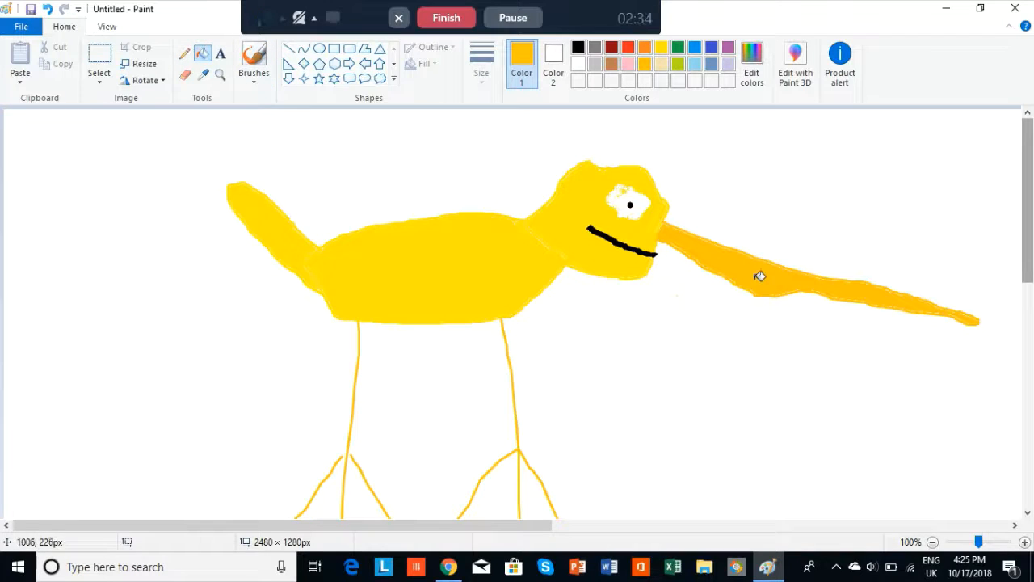
- Brush a black wing outline on the bird's body, rounded at the rear and open toward the head
click(578, 46)
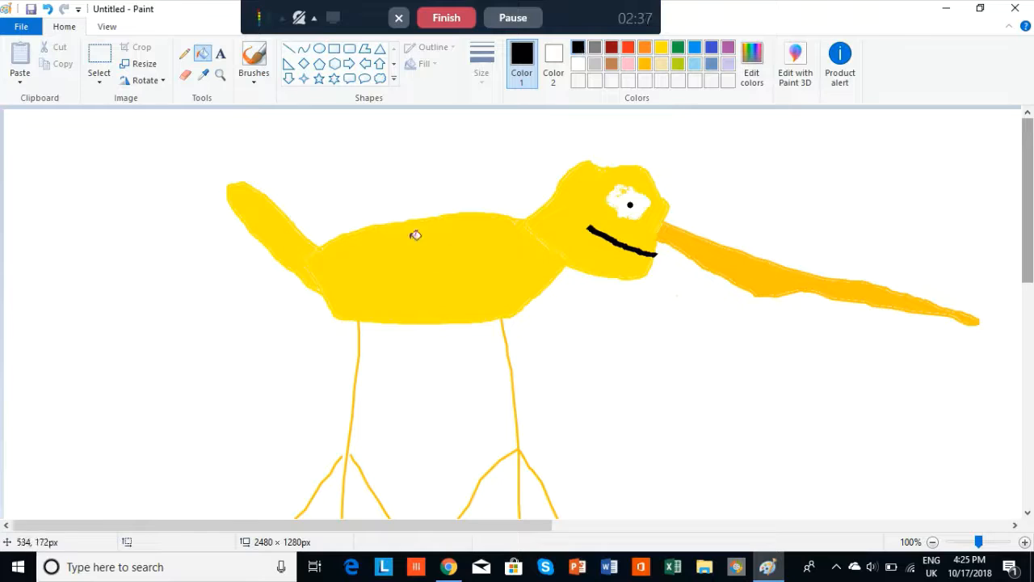
click(253, 59)
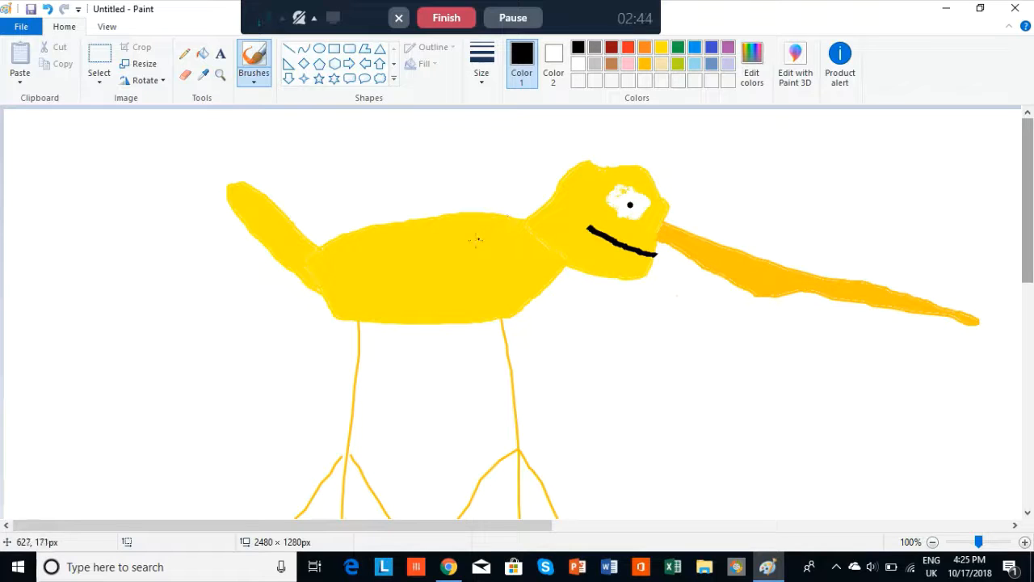
drag(475, 235, 378, 242)
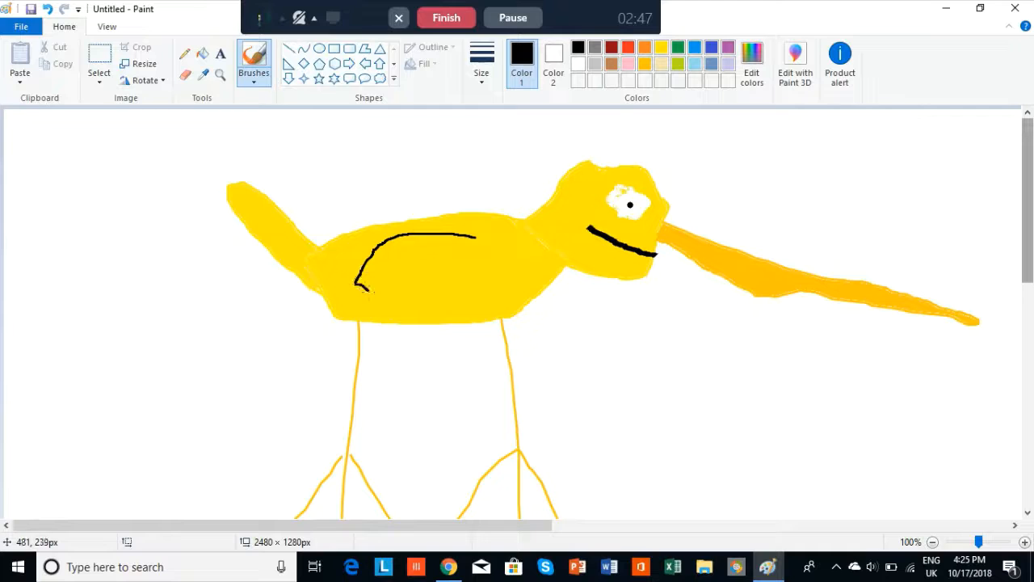
drag(368, 290, 517, 299)
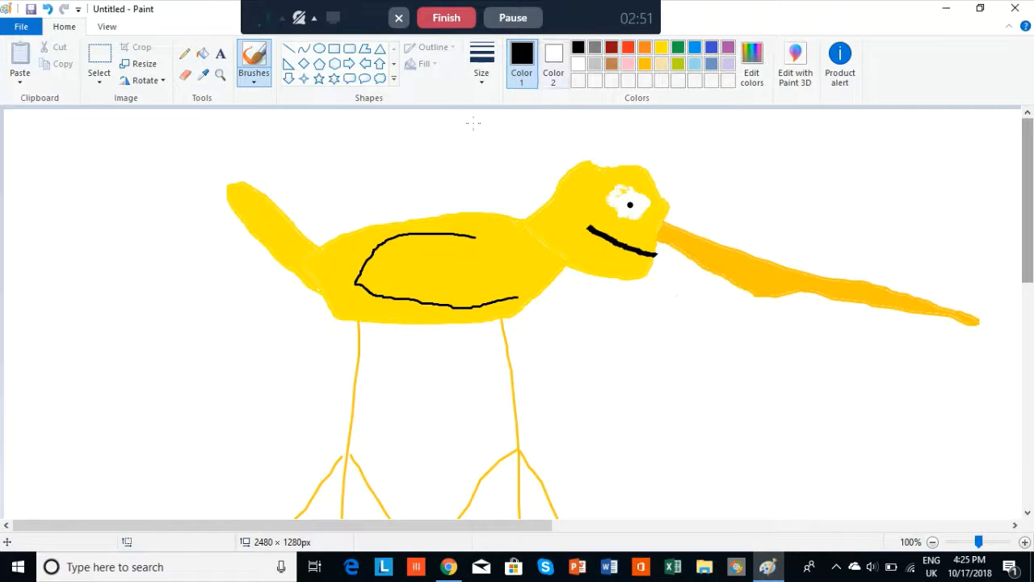
- Add three roughly horizontal black feather lines inside the wing outline
click(417, 288)
drag(385, 255, 517, 255)
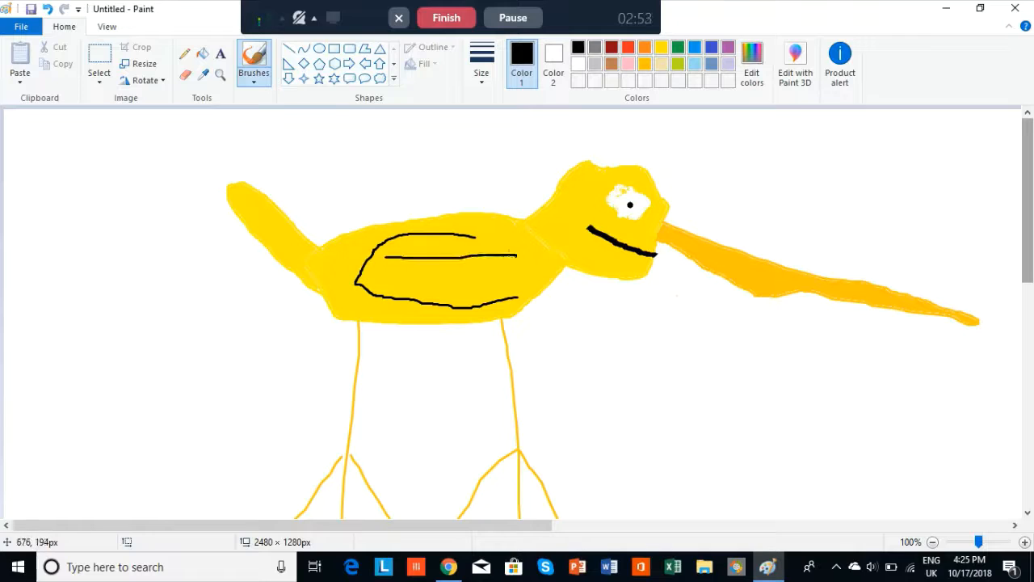
drag(383, 273, 518, 279)
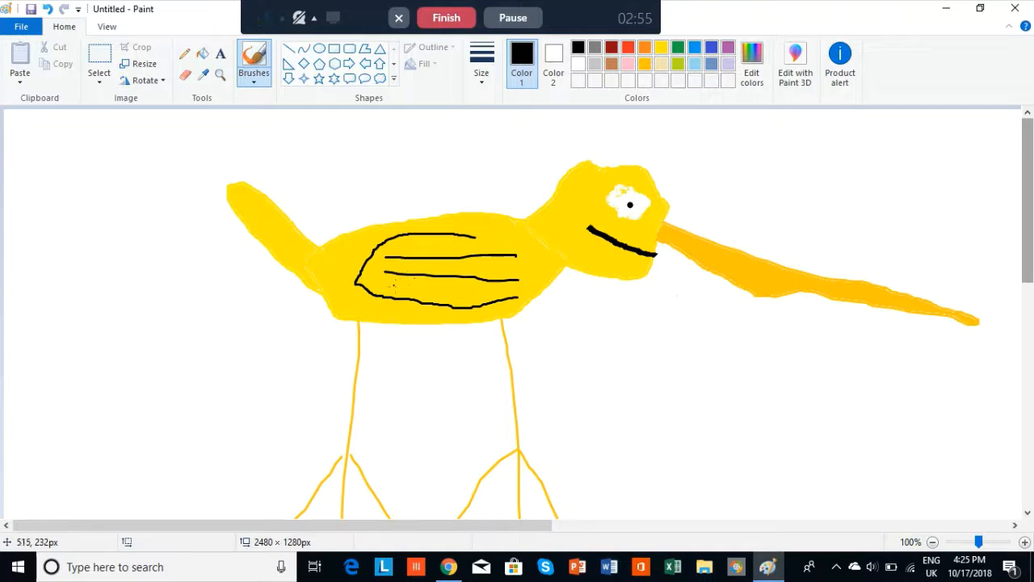
drag(389, 283, 490, 291)
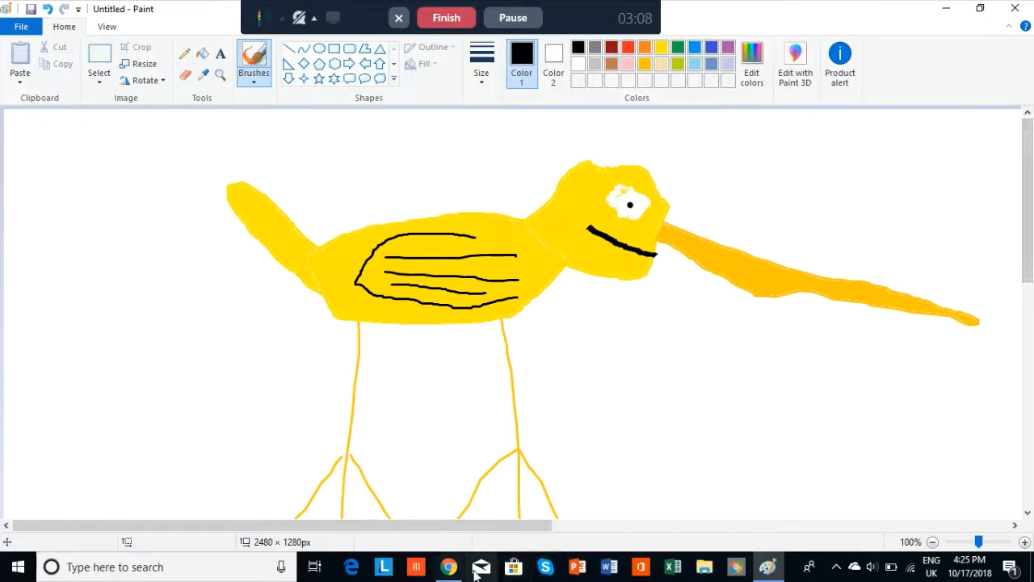
- Switch to Chrome and examine the yellow bath duck and male Mandarin duck pictures in the Google image results for duck
click(449, 566)
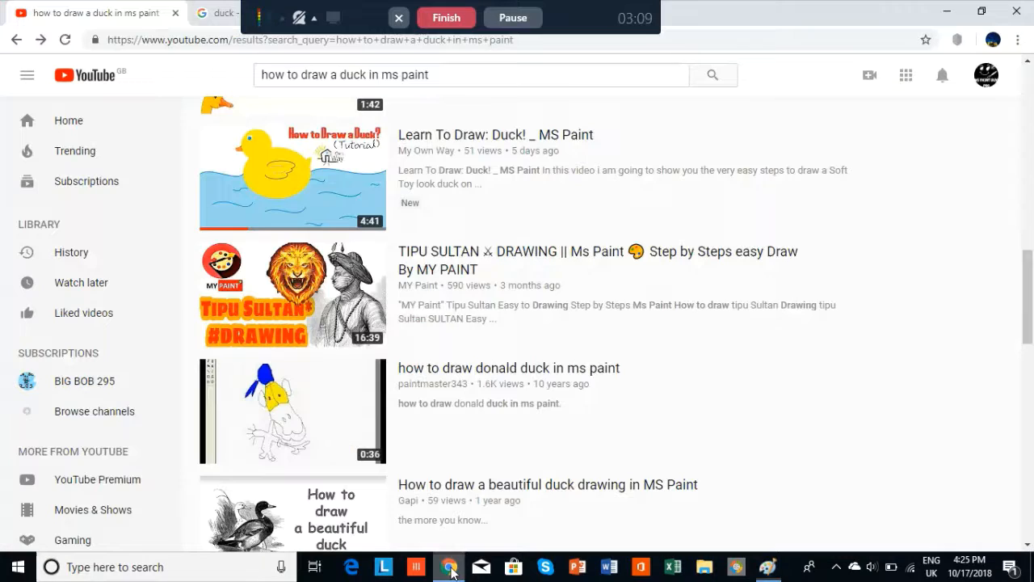
click(231, 13)
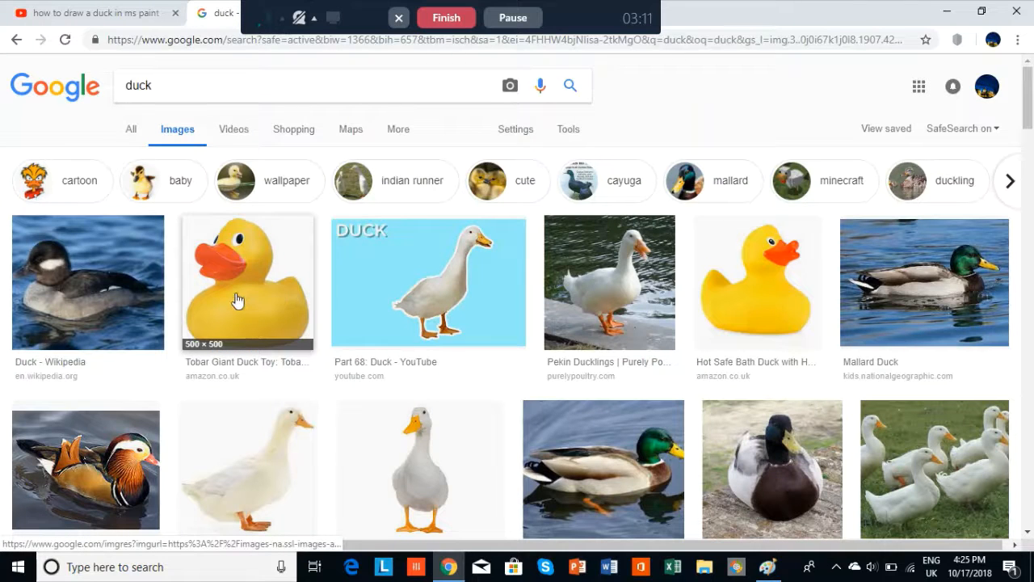
click(755, 290)
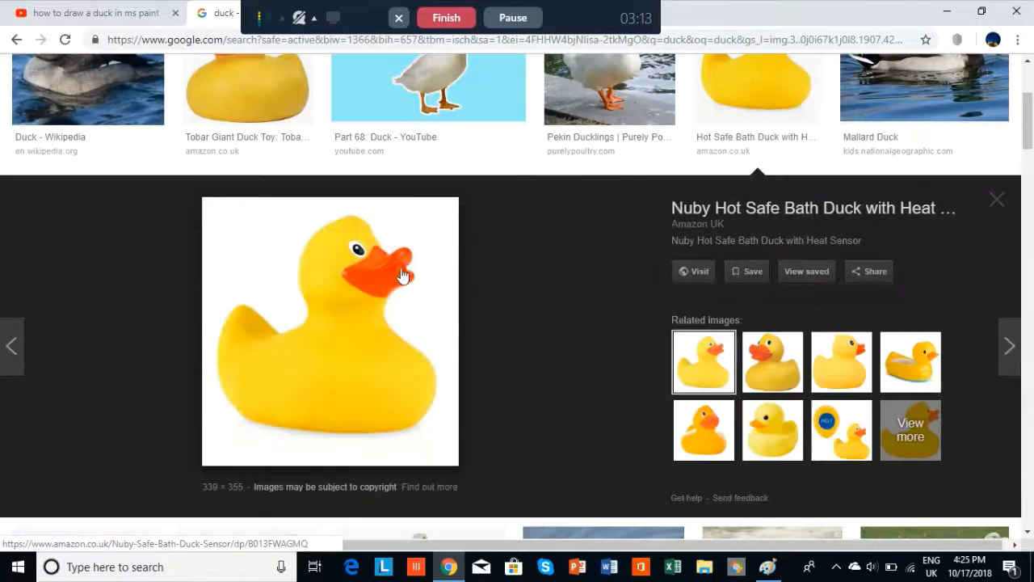
click(1005, 207)
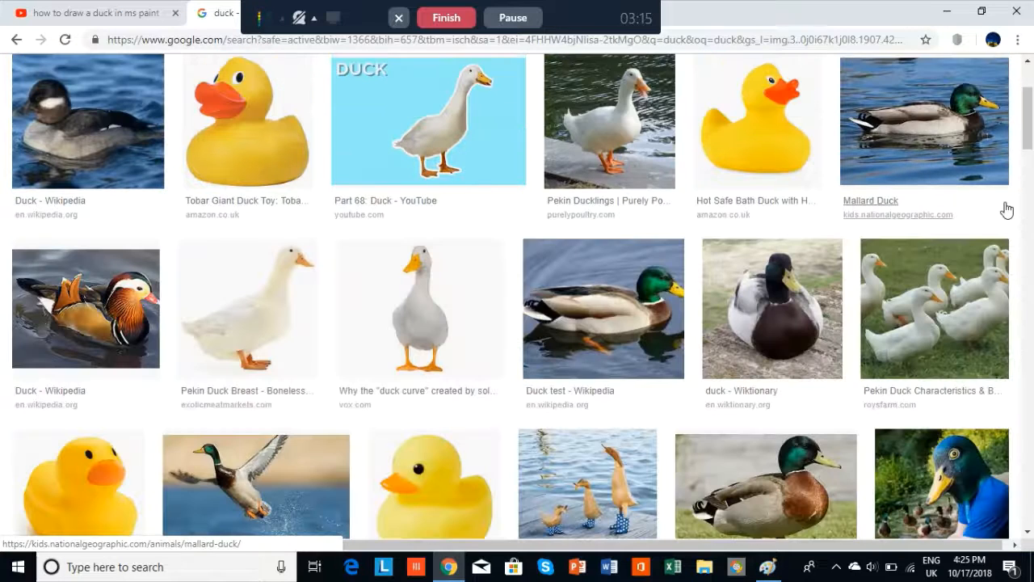
click(126, 328)
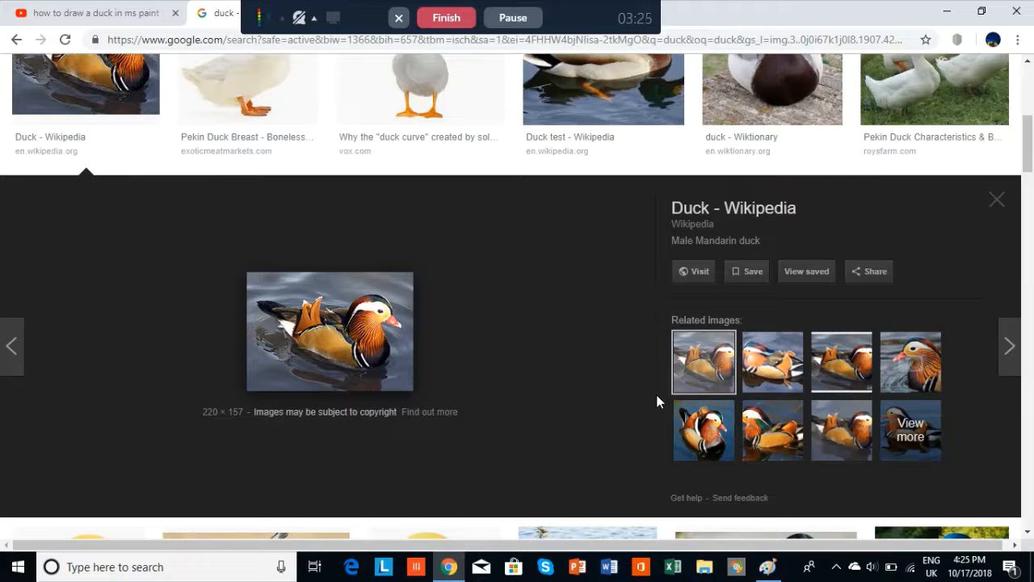
click(990, 201)
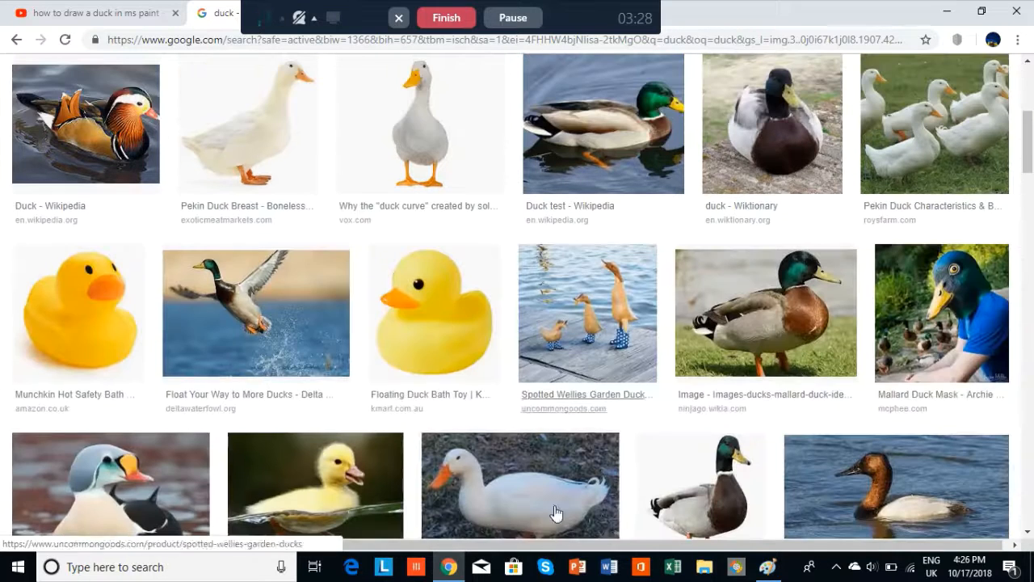
- Switch back to Paint and hand-letter the word DUCK in black brush strokes above the bird's tail and back
click(766, 566)
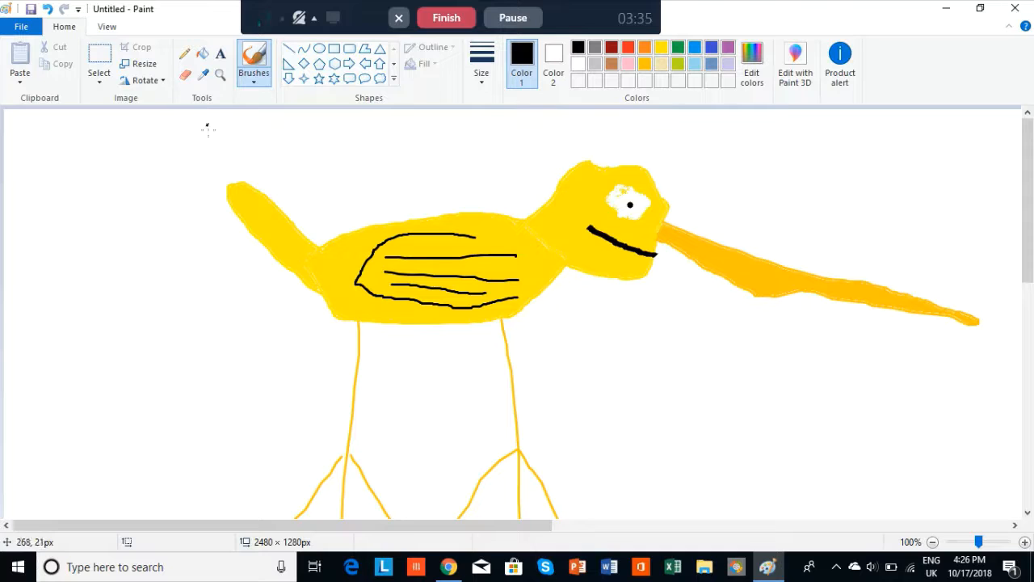
mouse_move(207, 125)
mouse_down()
mouse_move(211, 154)
mouse_move(248, 143)
mouse_move(209, 159)
mouse_up()
mouse_move(265, 126)
mouse_down()
mouse_move(289, 172)
mouse_move(311, 144)
mouse_move(307, 122)
mouse_move(351, 169)
mouse_move(393, 173)
mouse_up()
mouse_move(360, 125)
mouse_down()
mouse_move(400, 117)
mouse_move(353, 122)
mouse_move(353, 152)
mouse_move(362, 169)
mouse_move(399, 171)
mouse_up()
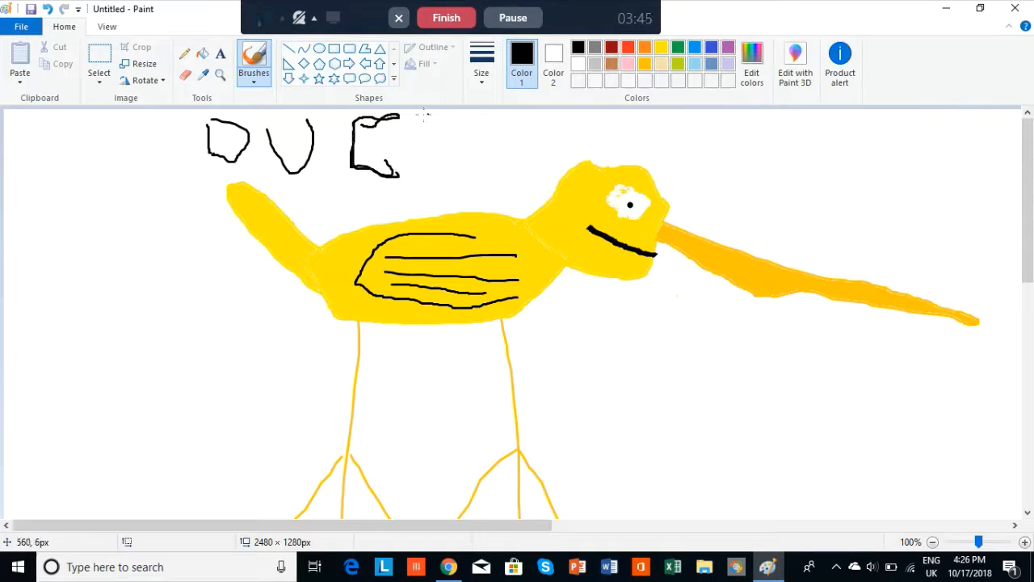
mouse_move(428, 113)
mouse_down()
mouse_move(429, 161)
mouse_move(489, 111)
mouse_up()
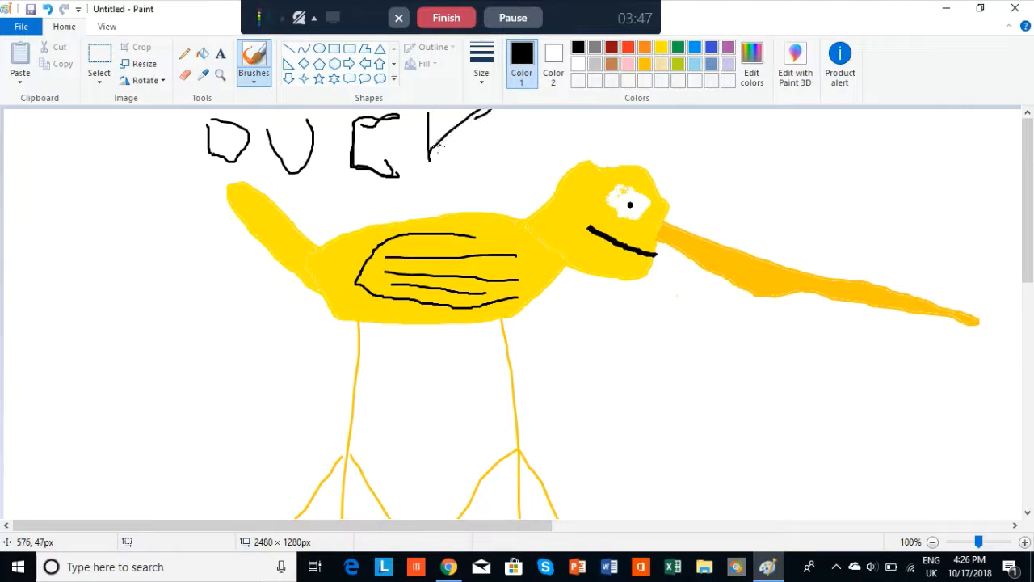
drag(432, 149, 488, 153)
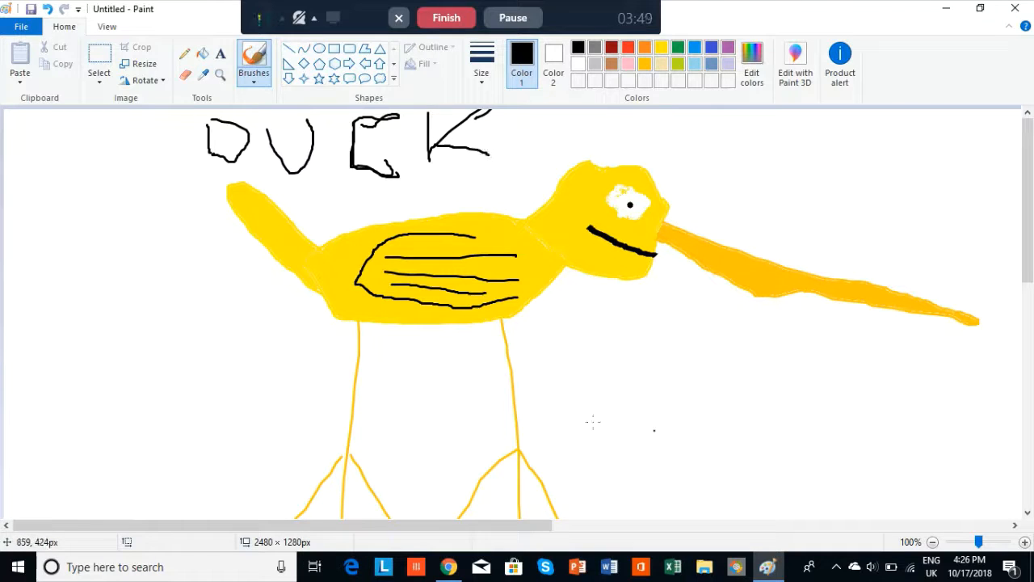
- Underline the DUCK lettering with two long, slightly rising black lines that extend past the bird's head
drag(196, 166, 792, 138)
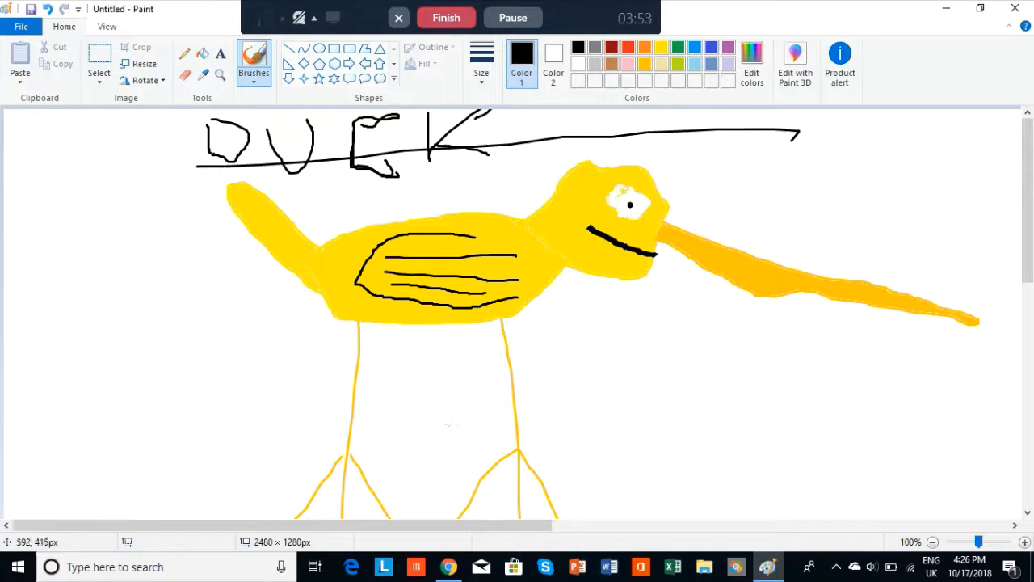
drag(215, 175, 1032, 98)
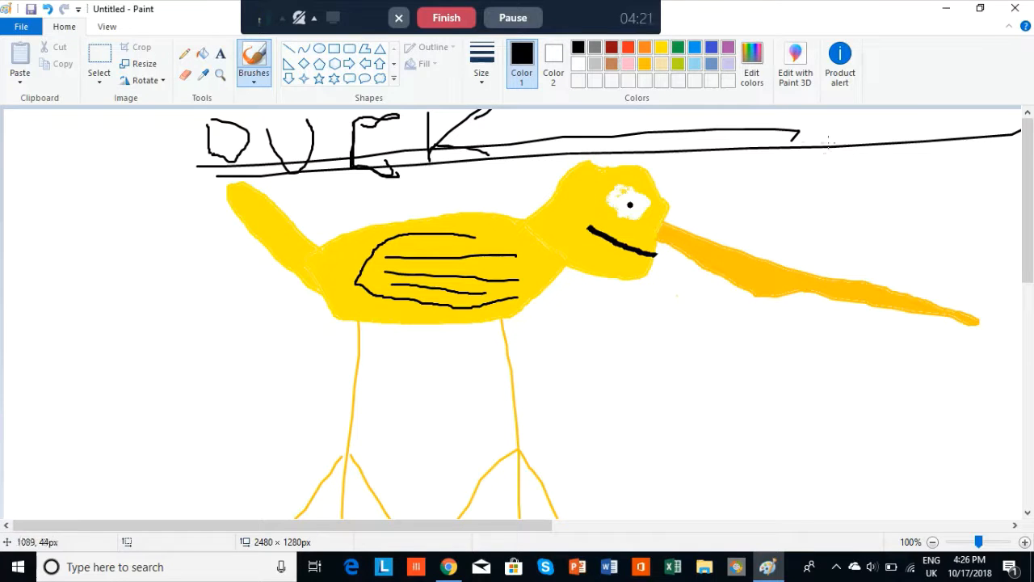
click(454, 19)
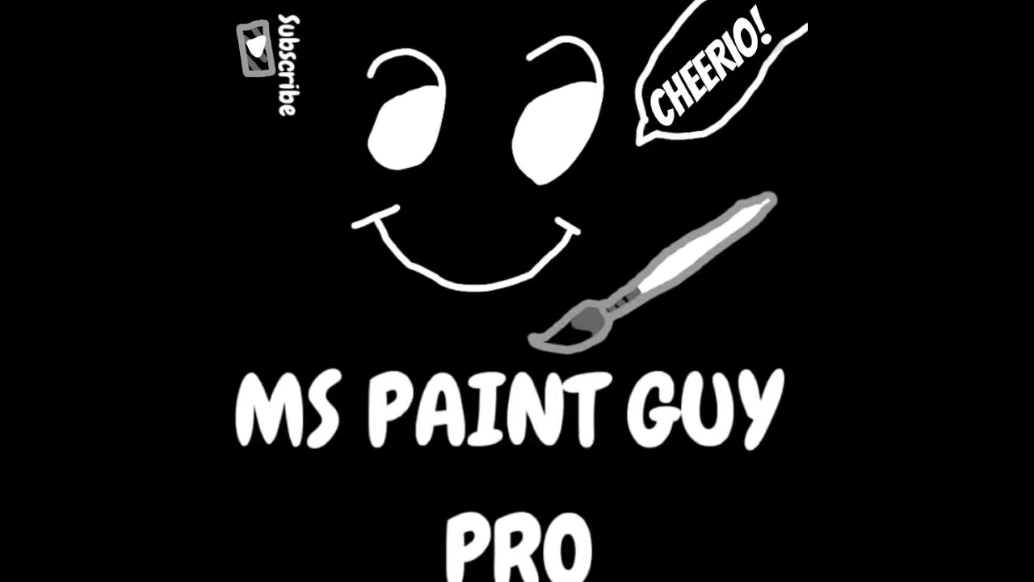